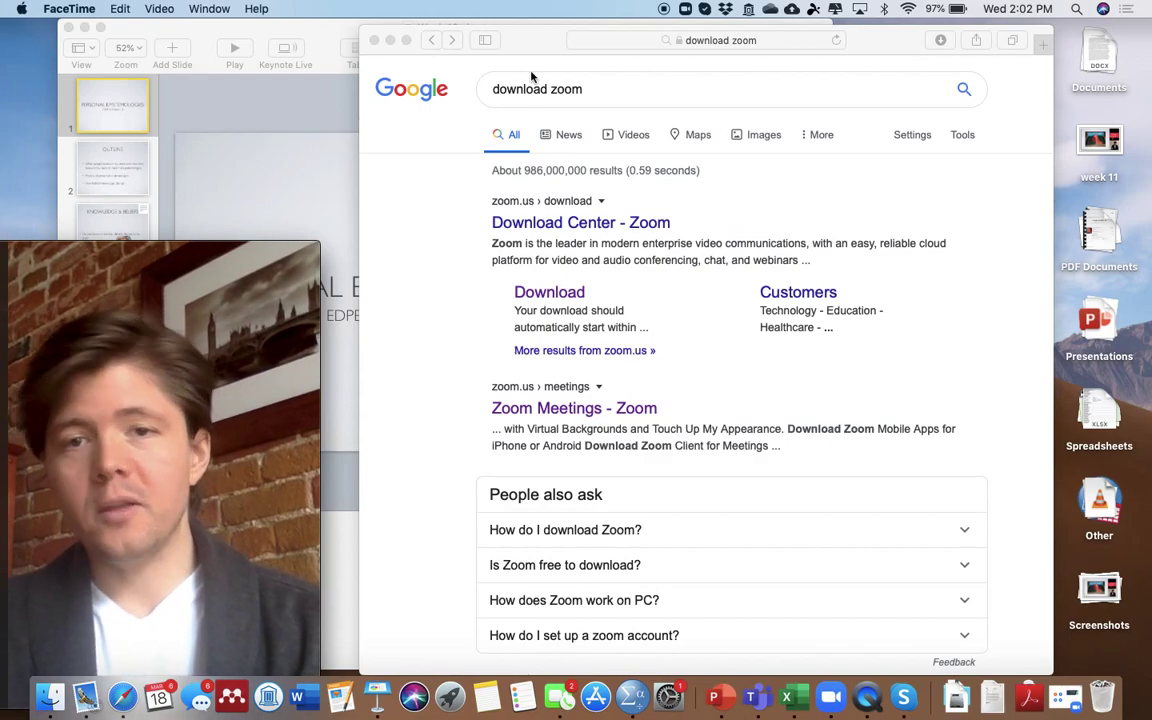
# - Open Zoom's download page from the search results, decline the download and close the browser window
pyautogui.click(539, 40)
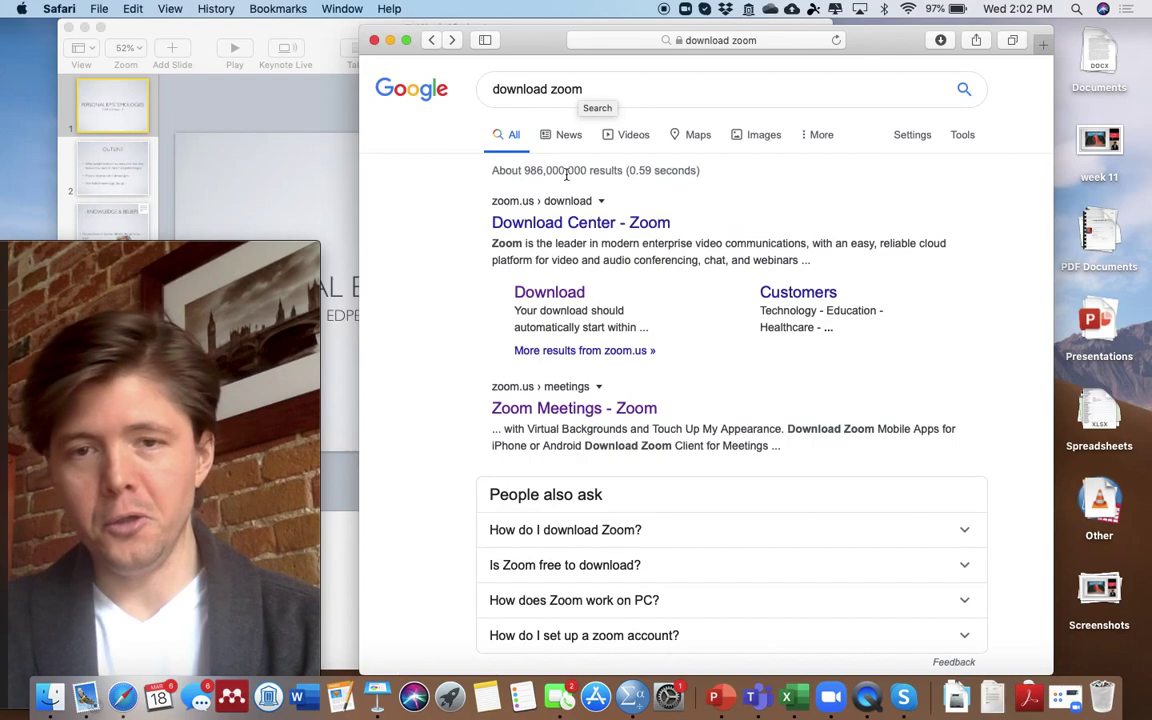
pyautogui.click(549, 295)
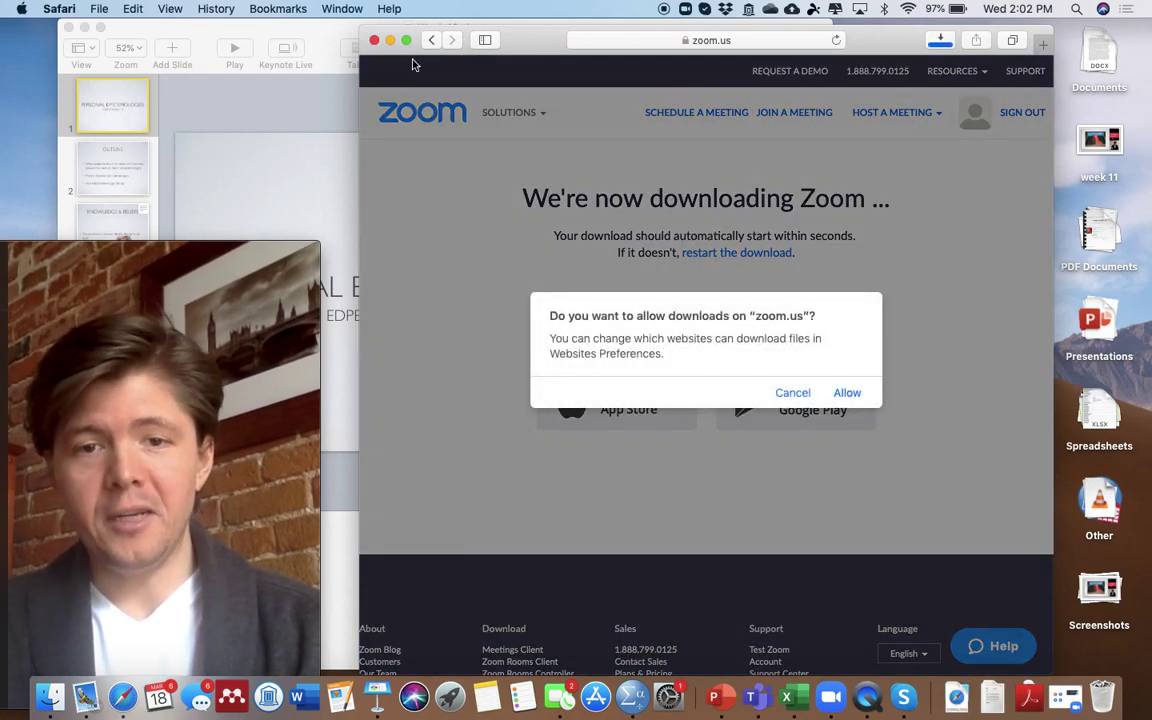
pyautogui.click(792, 393)
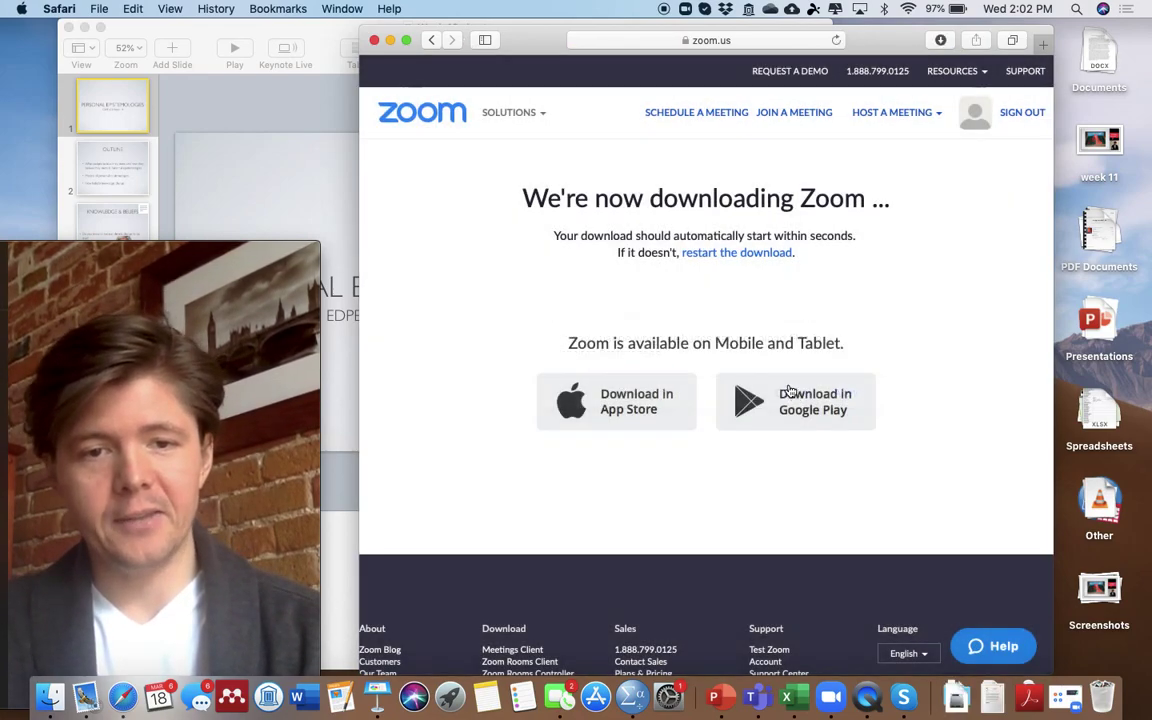
pyautogui.click(374, 40)
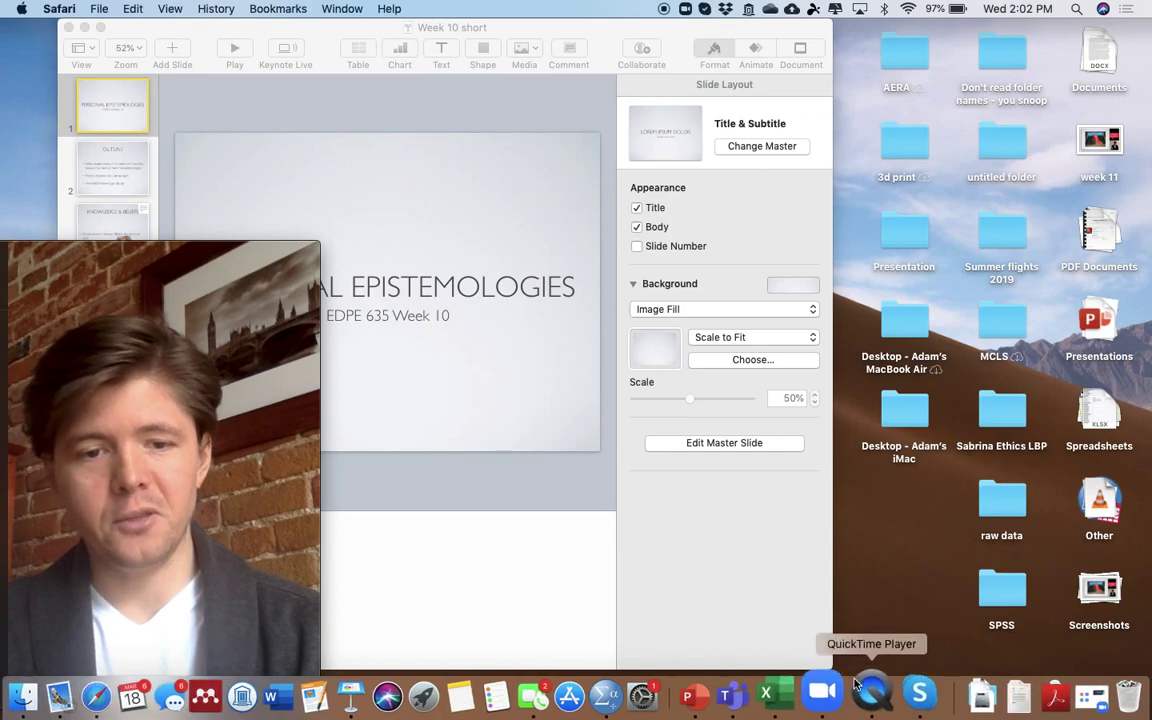
# - Switch to Zoom and arrange its window beside the FaceTime window
pyautogui.click(826, 690)
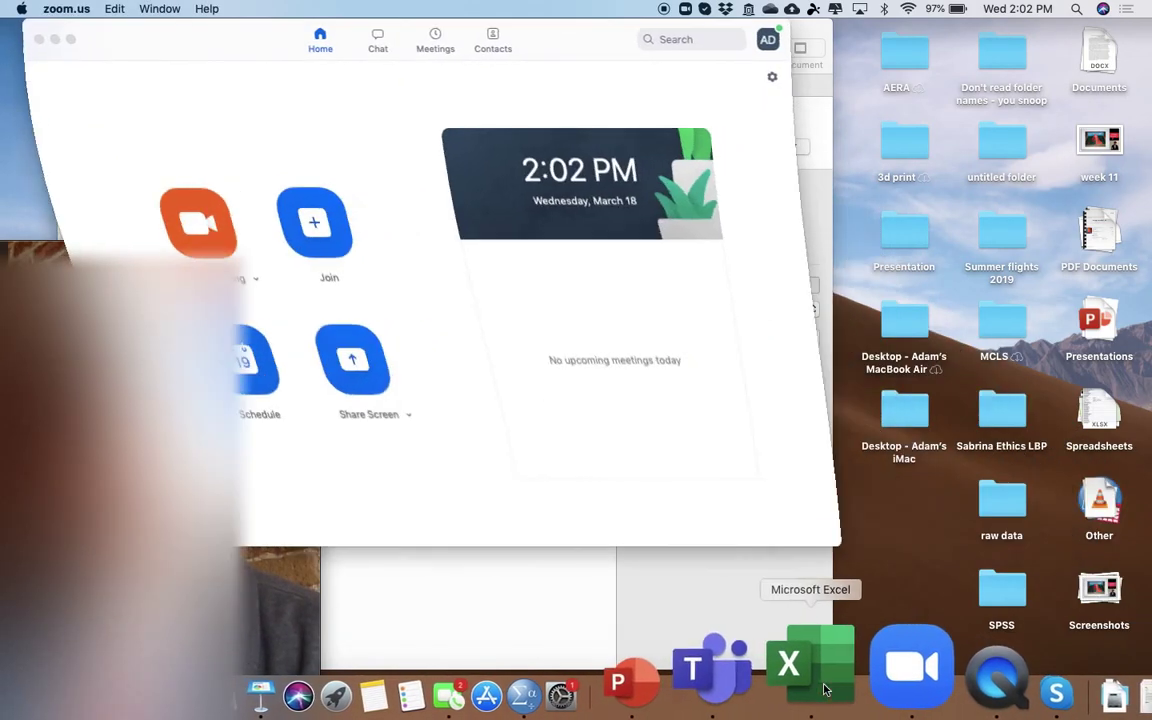
pyautogui.moveTo(244, 41); pyautogui.dragTo(510, 54)
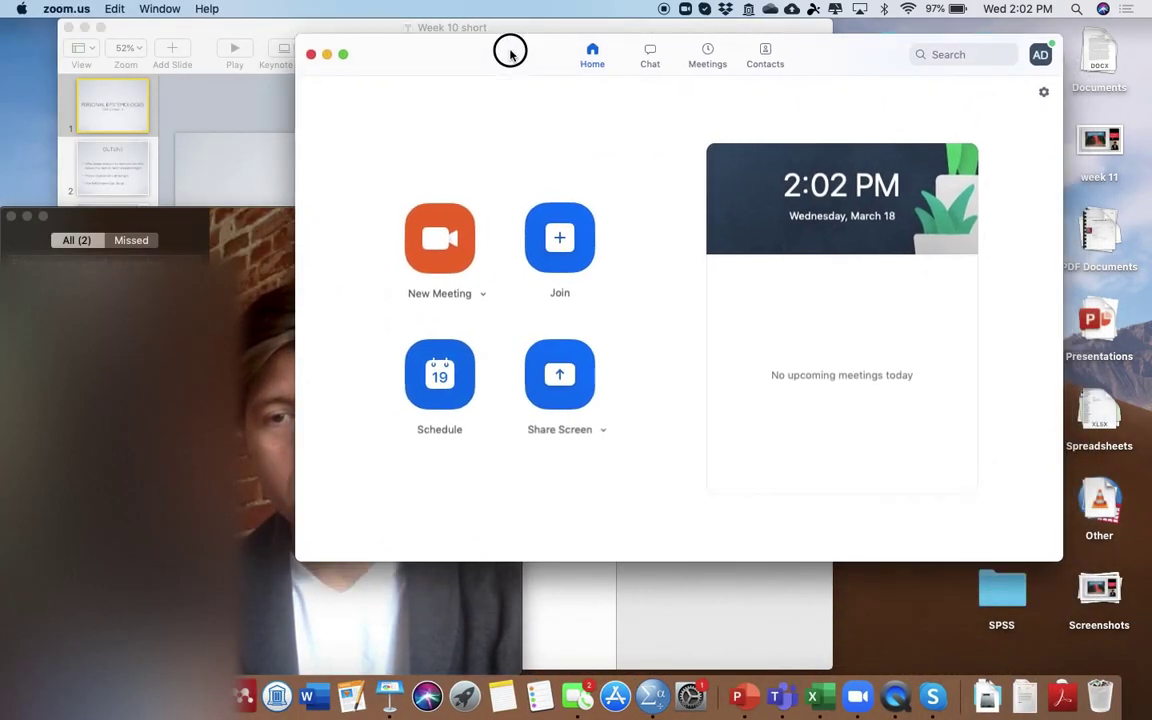
pyautogui.moveTo(193, 221); pyautogui.dragTo(5, 204)
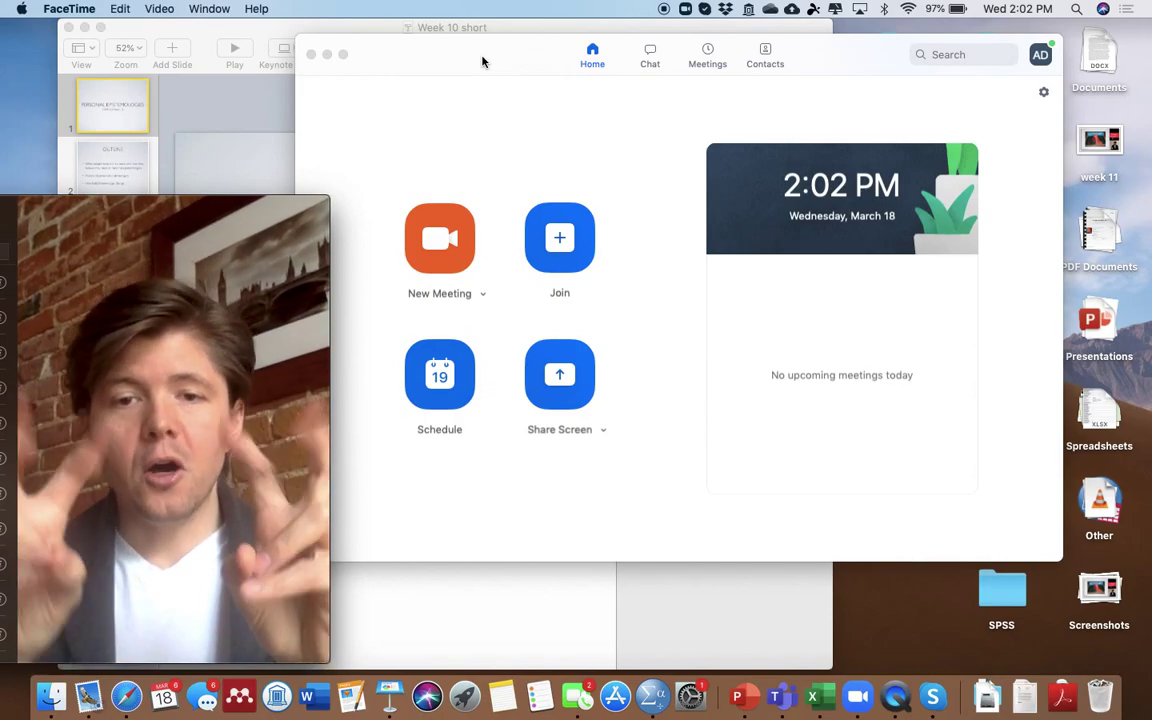
# - Start a new Zoom meeting, quit FaceTime and connect to the meeting with computer audio
pyautogui.click(441, 240)
pyautogui.click(441, 240)
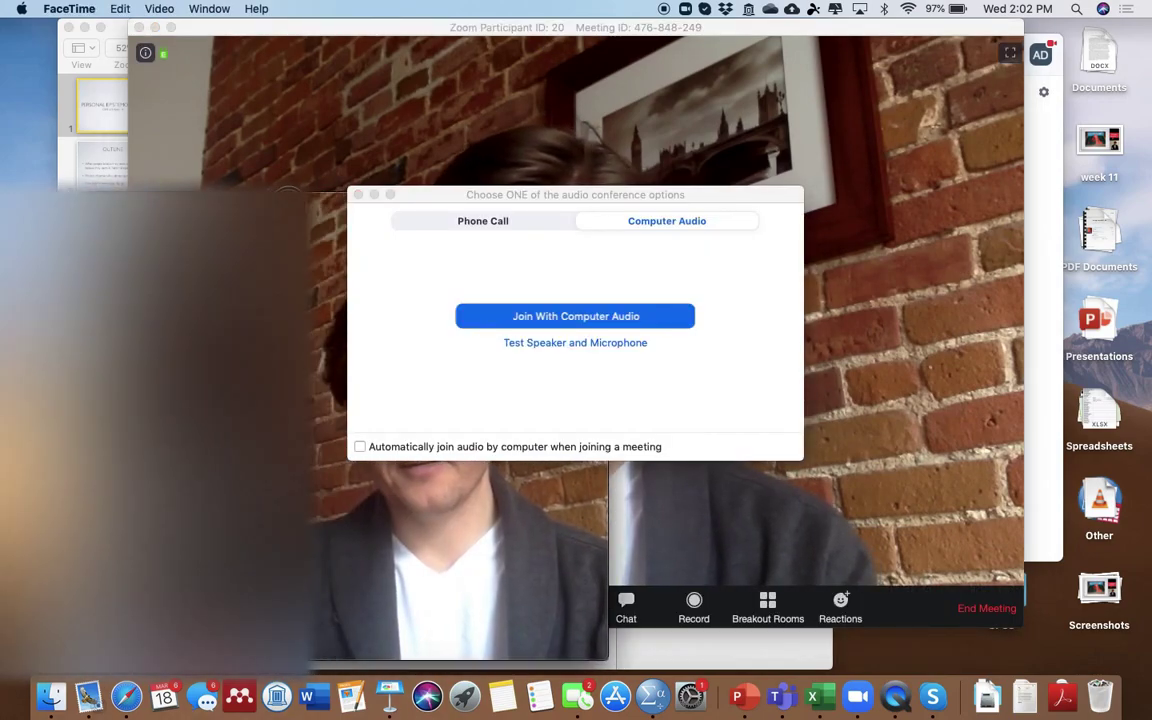
pyautogui.press('super+q')
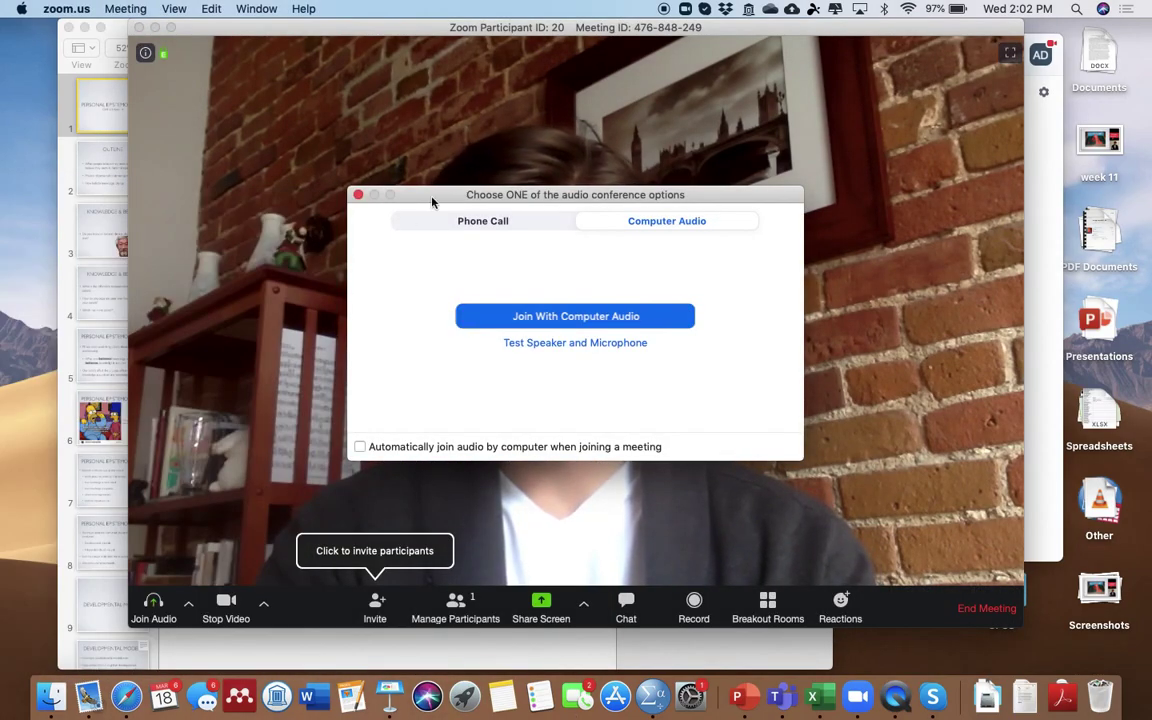
pyautogui.moveTo(453, 197); pyautogui.dragTo(747, 391)
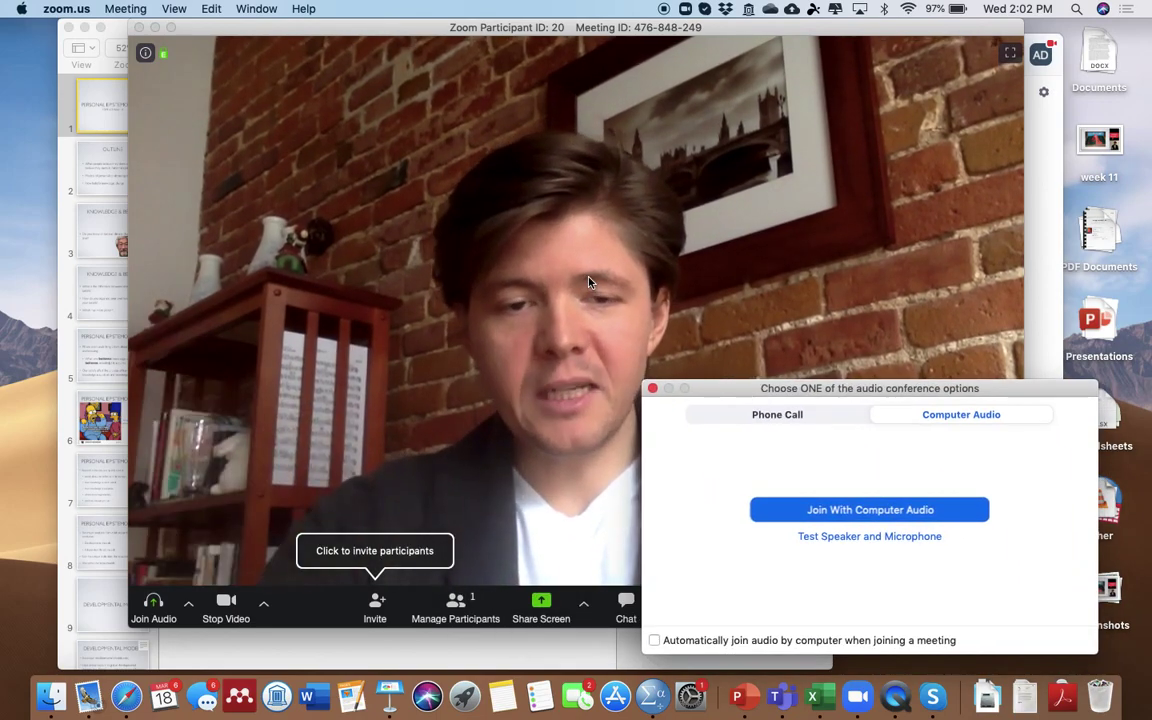
pyautogui.click(897, 511)
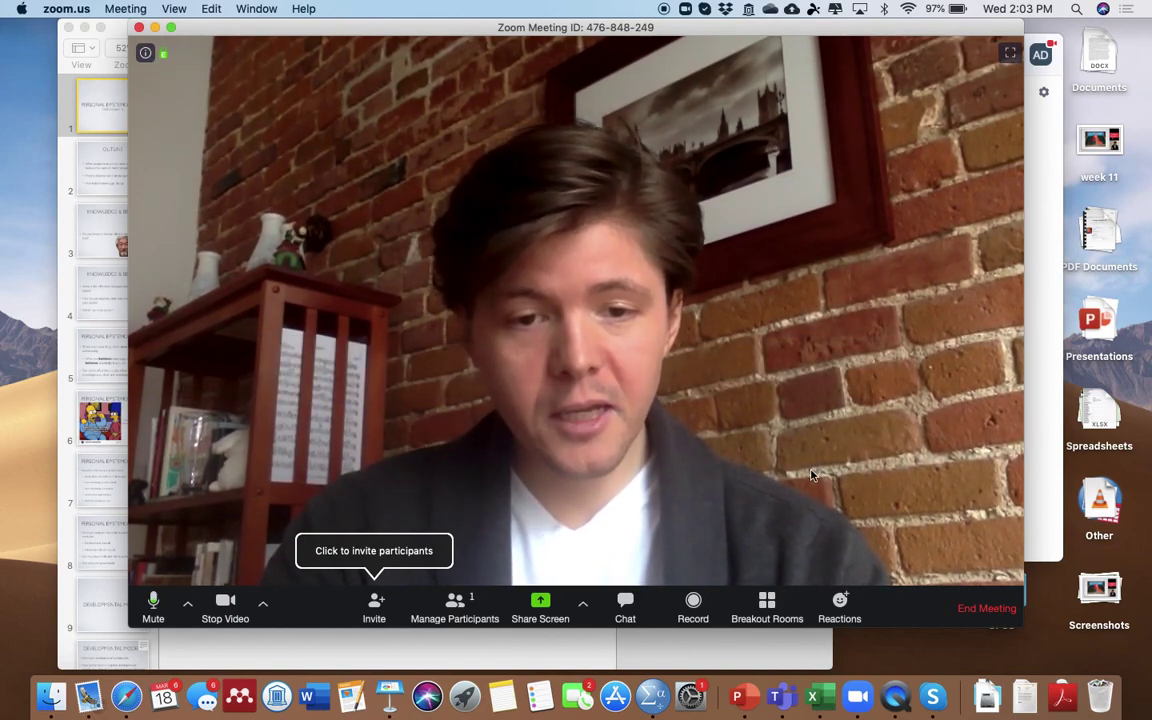
# - Reposition the meeting window and share the entire Desktop 1 screen without computer sound
pyautogui.moveTo(682, 37); pyautogui.dragTo(652, 37)
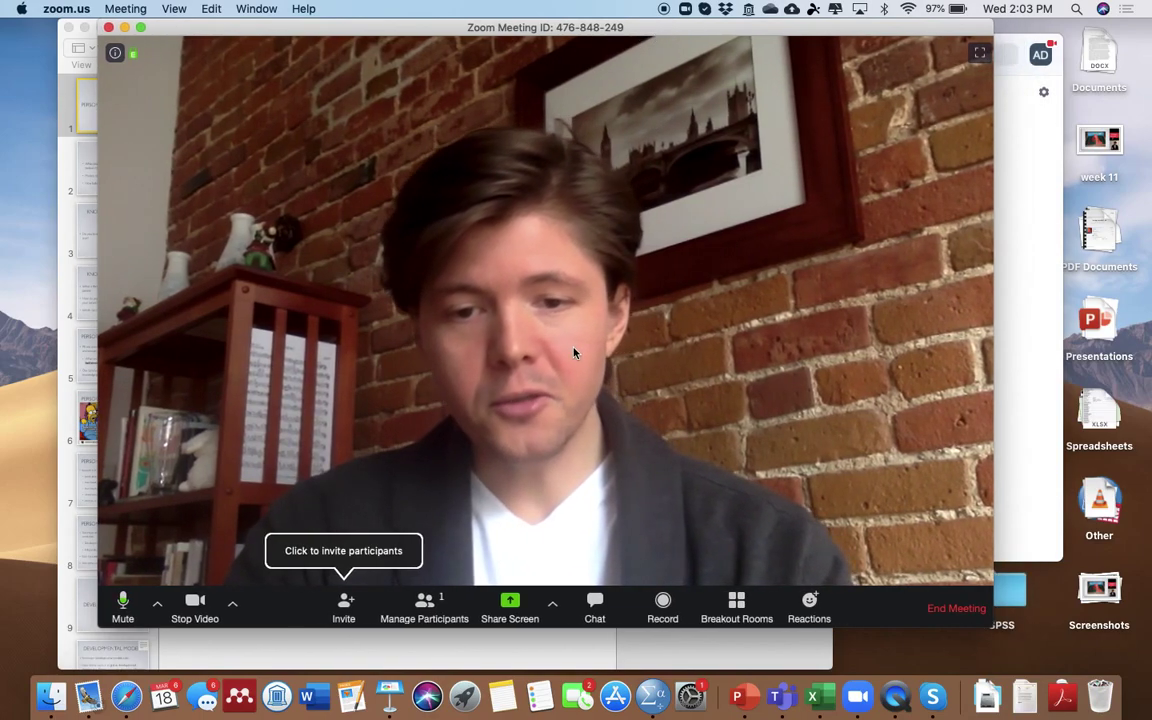
pyautogui.click(510, 603)
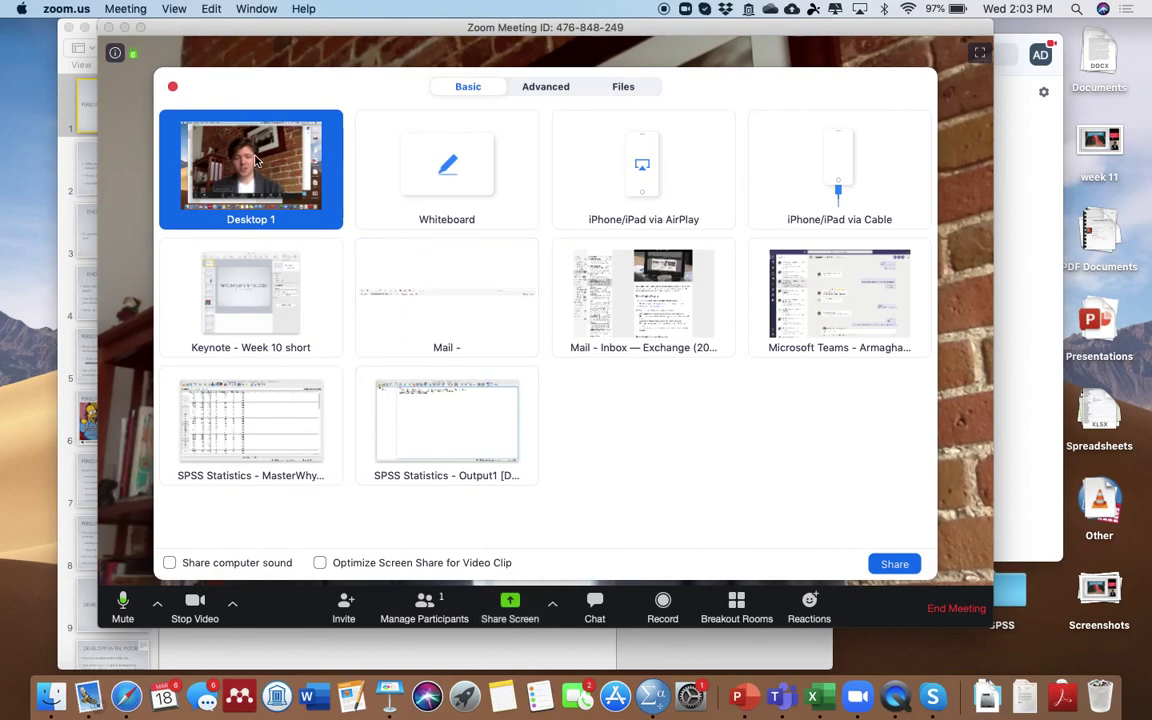
pyautogui.click(895, 564)
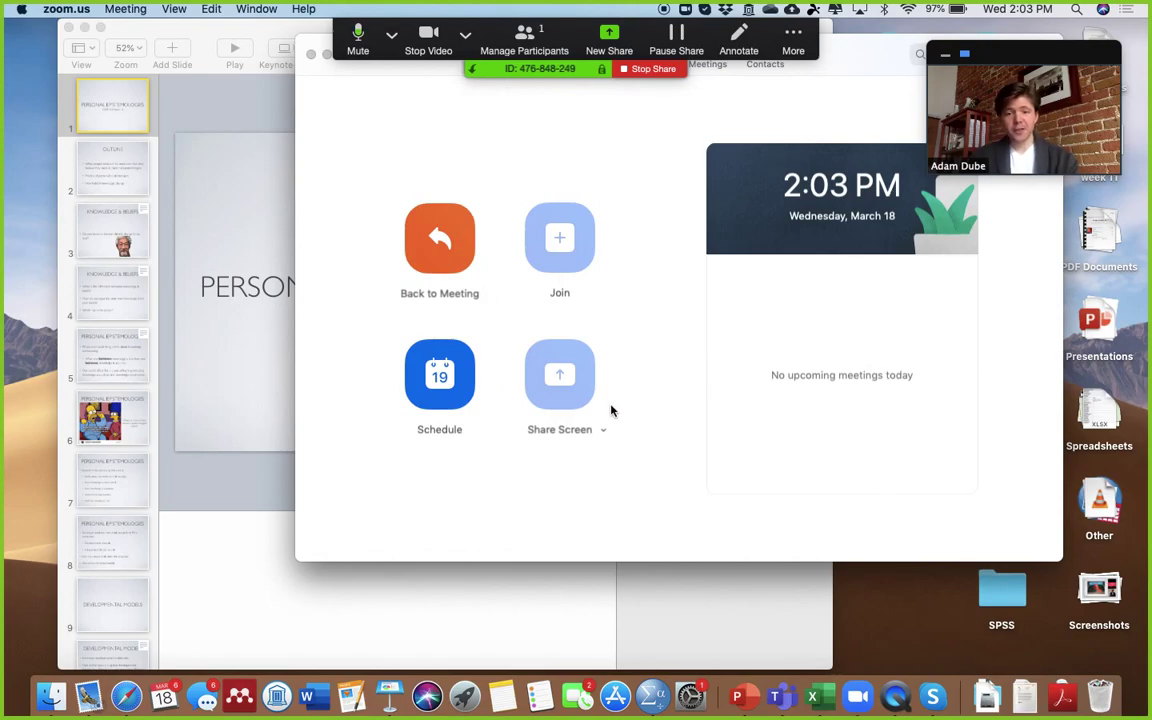
# - Enlarge the floating webcam video panel and place it over the lower-right area of the desktop
pyautogui.moveTo(1038, 122)
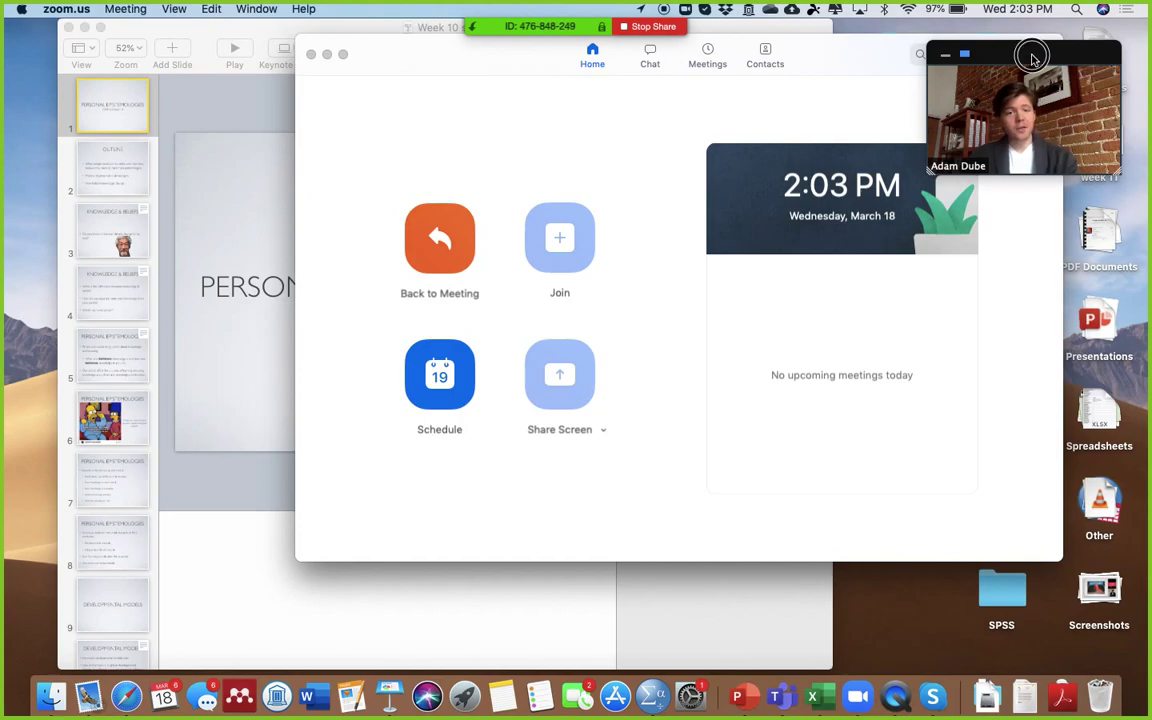
pyautogui.moveTo(1033, 57); pyautogui.dragTo(1007, 464)
pyautogui.moveTo(903, 577); pyautogui.dragTo(754, 662)
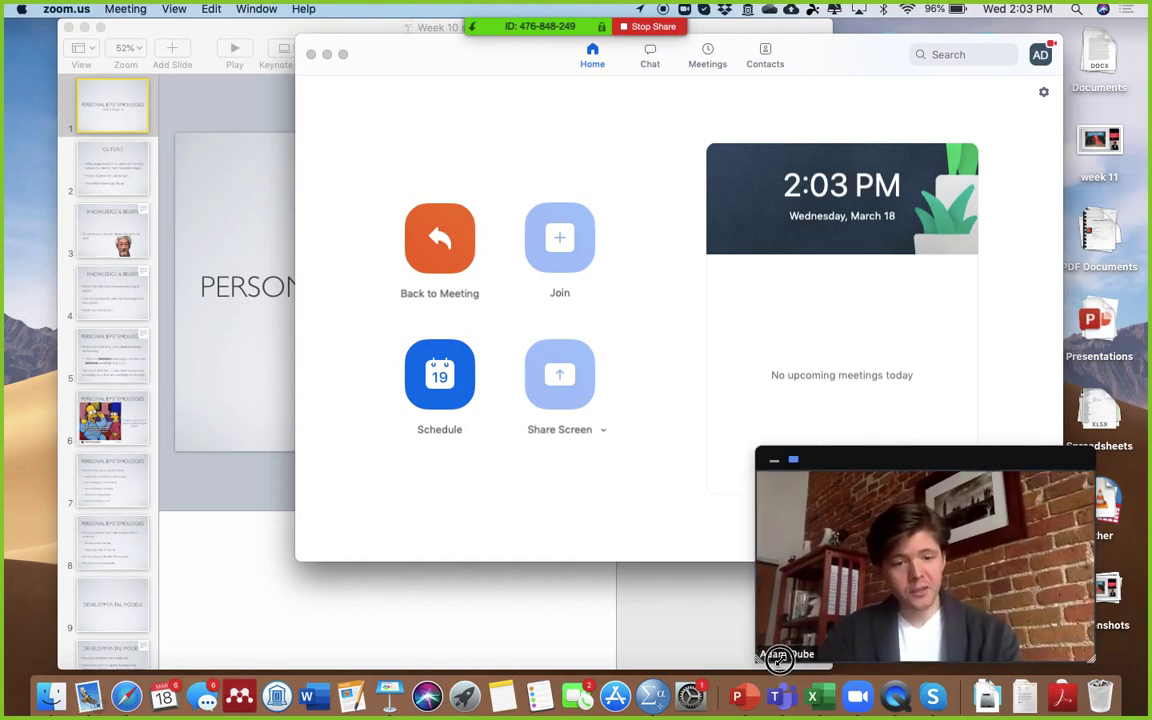
pyautogui.moveTo(897, 462); pyautogui.dragTo(937, 459)
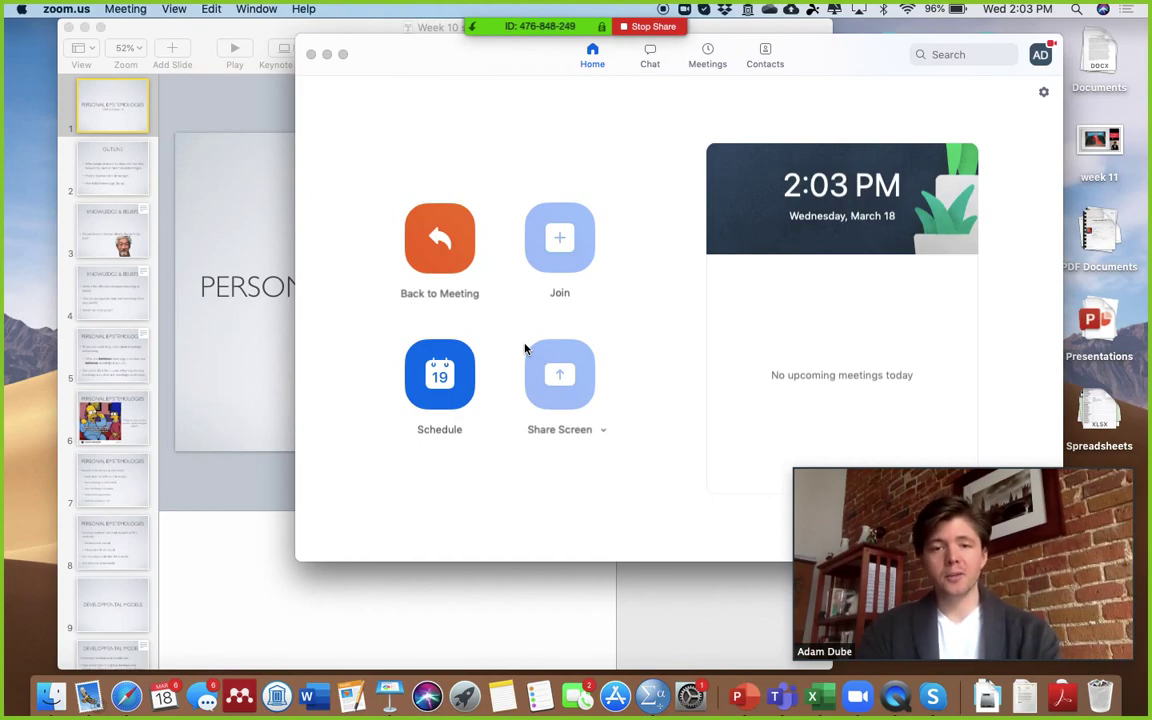
# - Start recording the meeting while the screen is being shared
pyautogui.moveTo(560, 37)
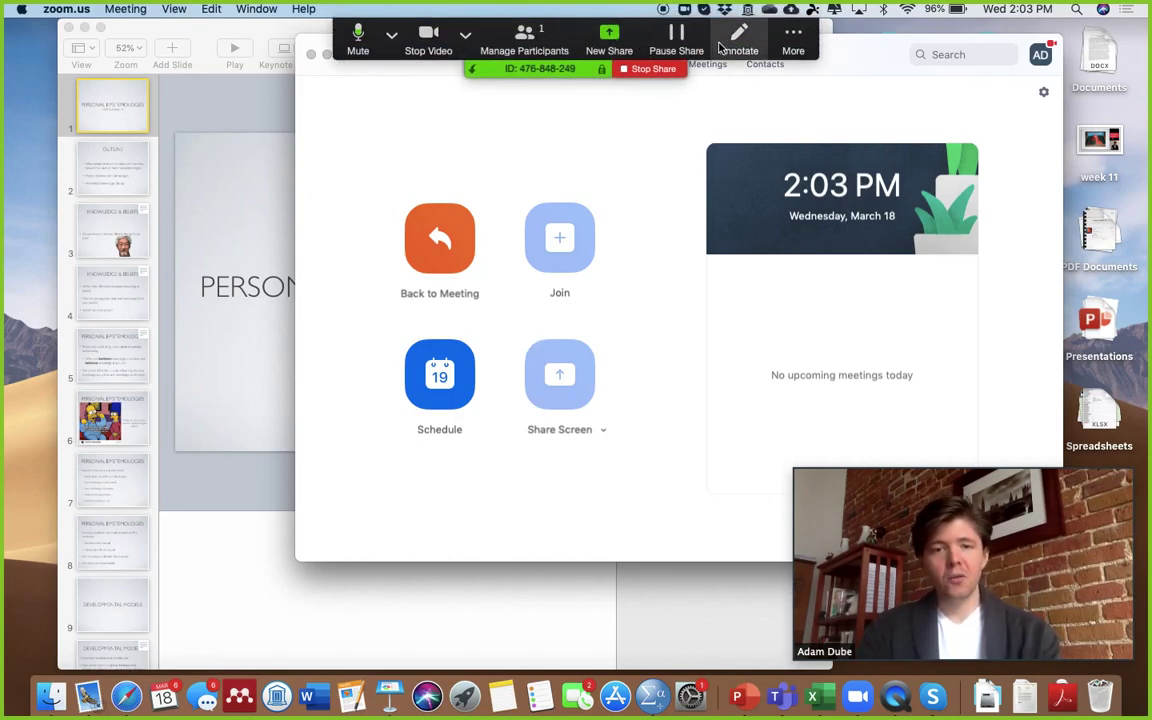
pyautogui.click(795, 44)
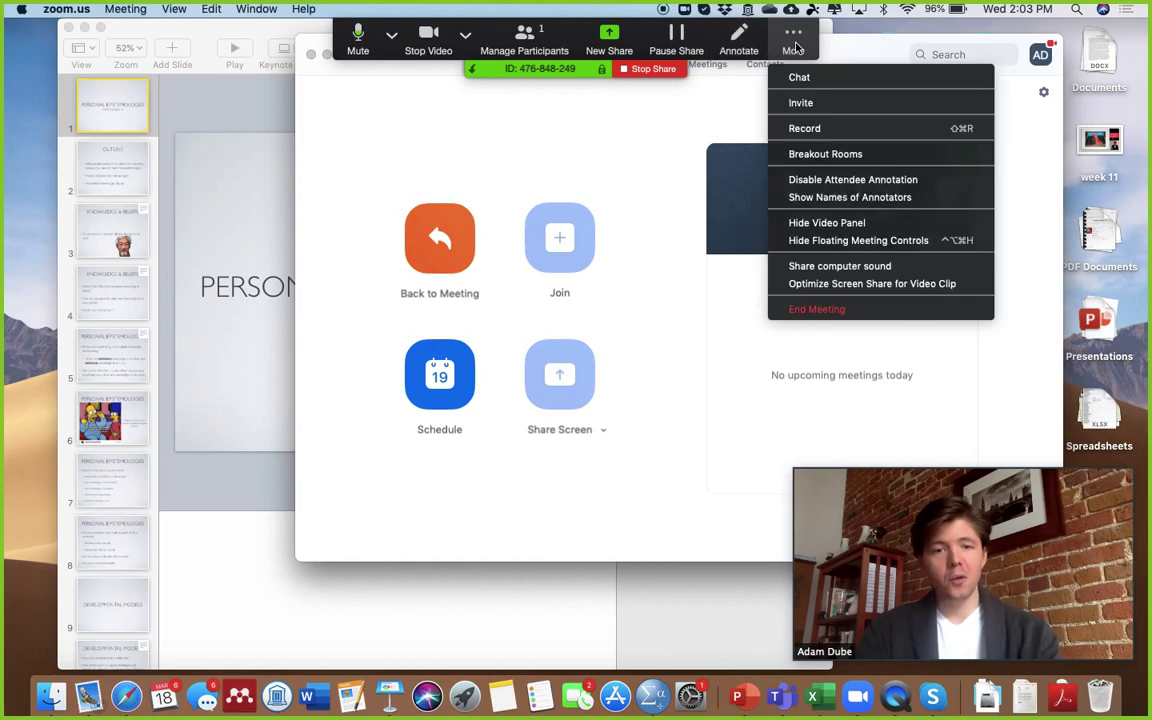
pyautogui.click(804, 128)
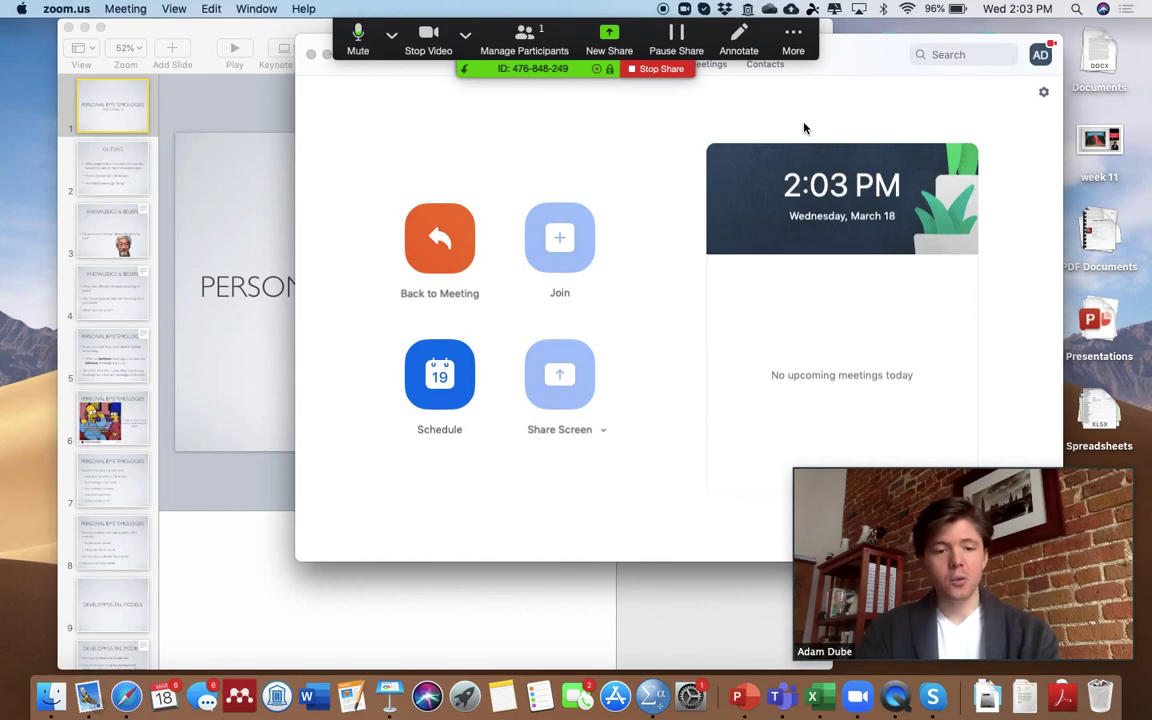
# - Switch to Keynote and play the Week 10 short presentation from the Personal Epistemologies title slide
pyautogui.click(276, 33)
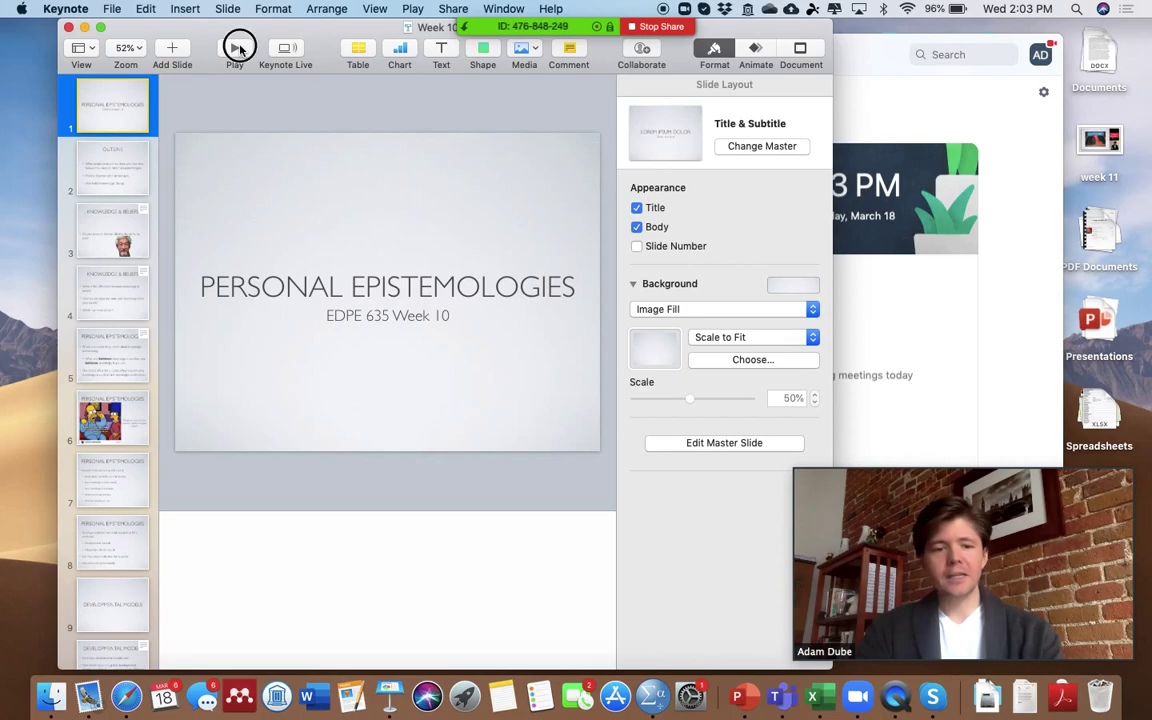
pyautogui.click(238, 48)
pyautogui.click(254, 75)
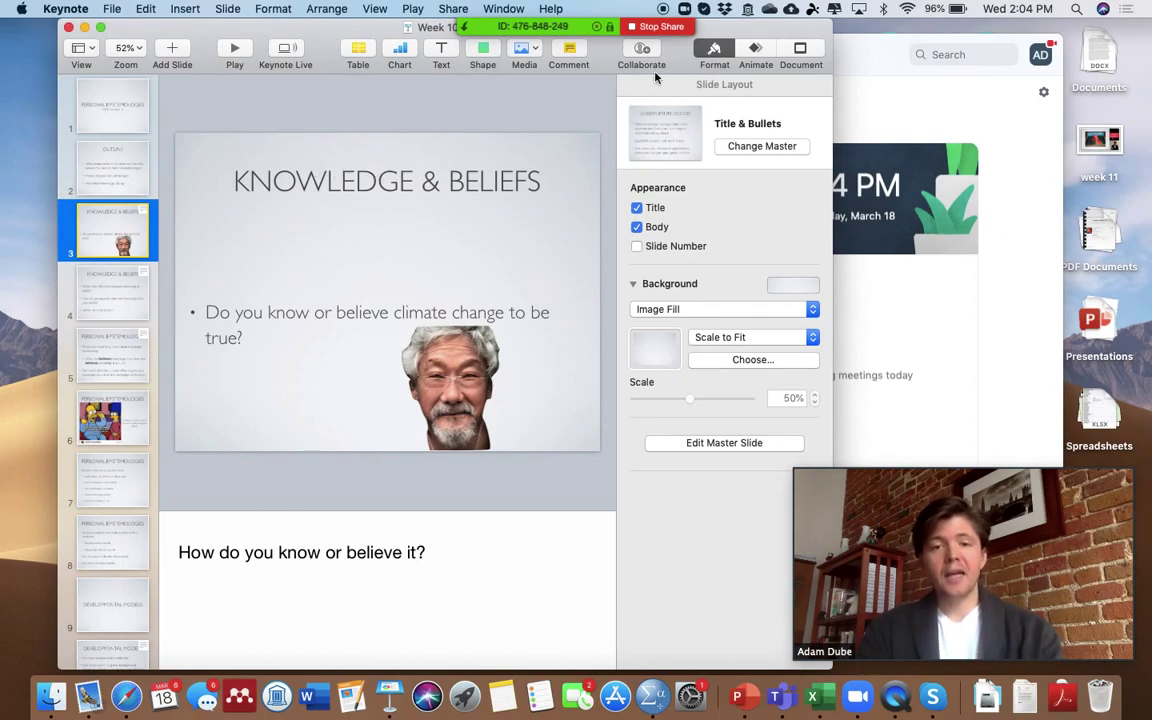
# - Stop the screen share and stop the meeting recording
pyautogui.click(637, 31)
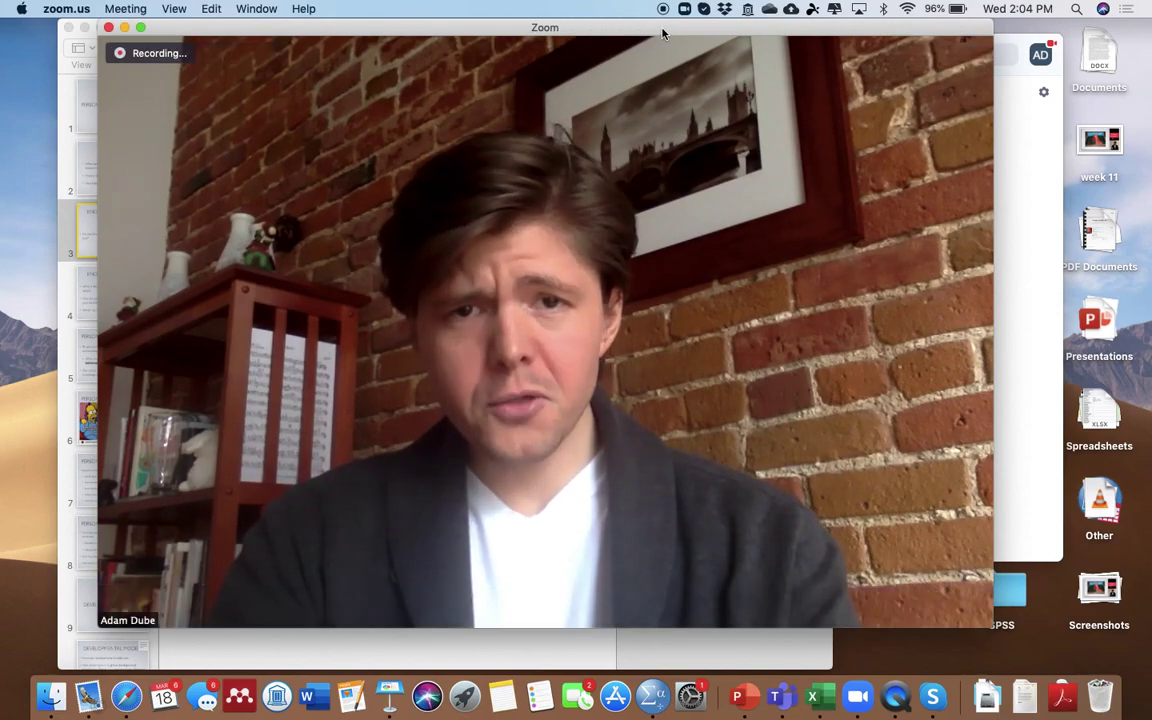
pyautogui.moveTo(661, 33); pyautogui.dragTo(687, 12)
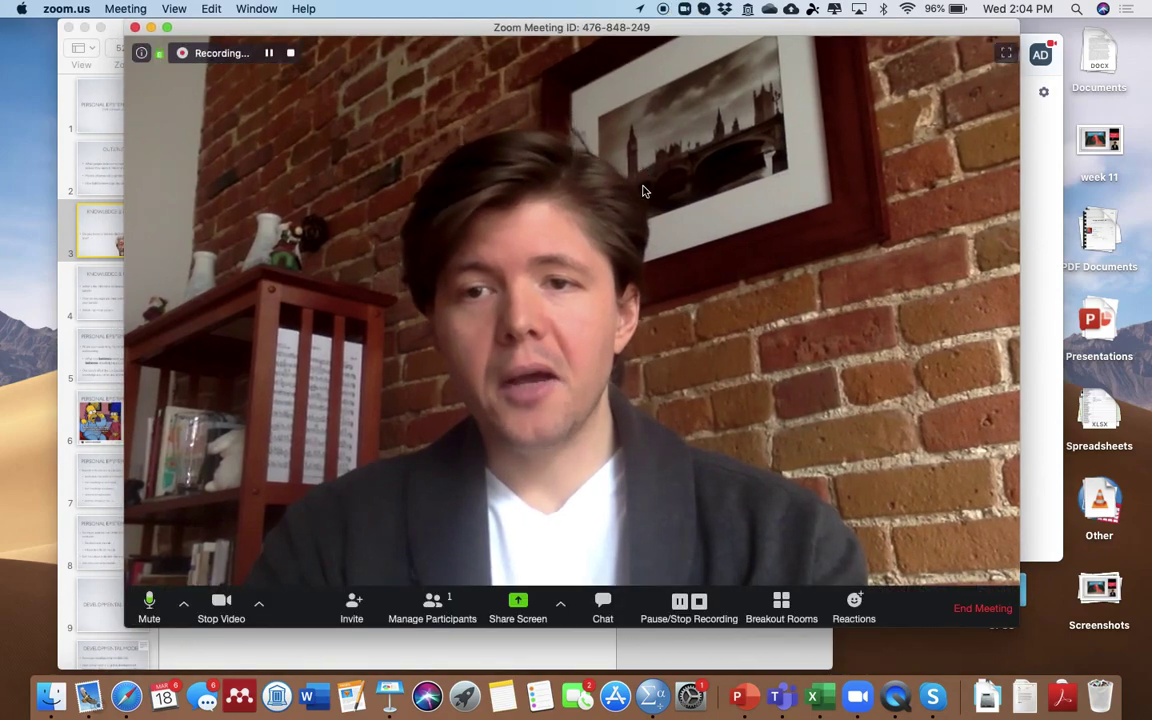
pyautogui.click(700, 602)
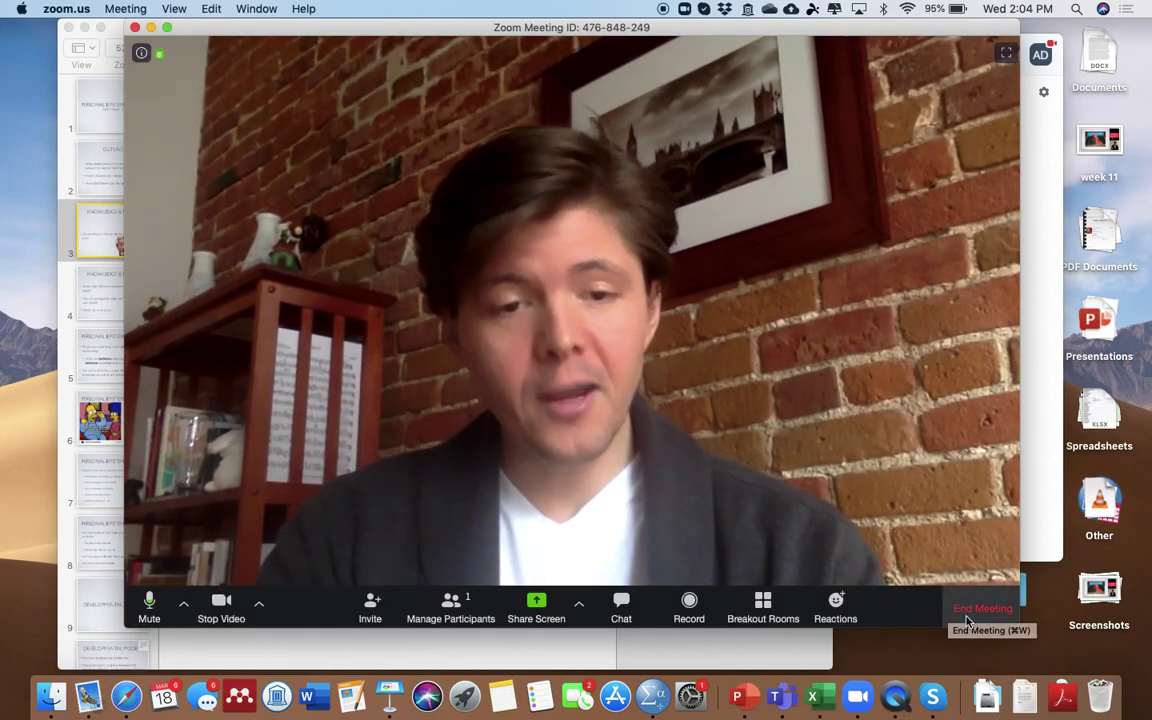
# - End the meeting for all participants and reopen FaceTime, keeping it clear of the recording conversion dialog
pyautogui.click(983, 612)
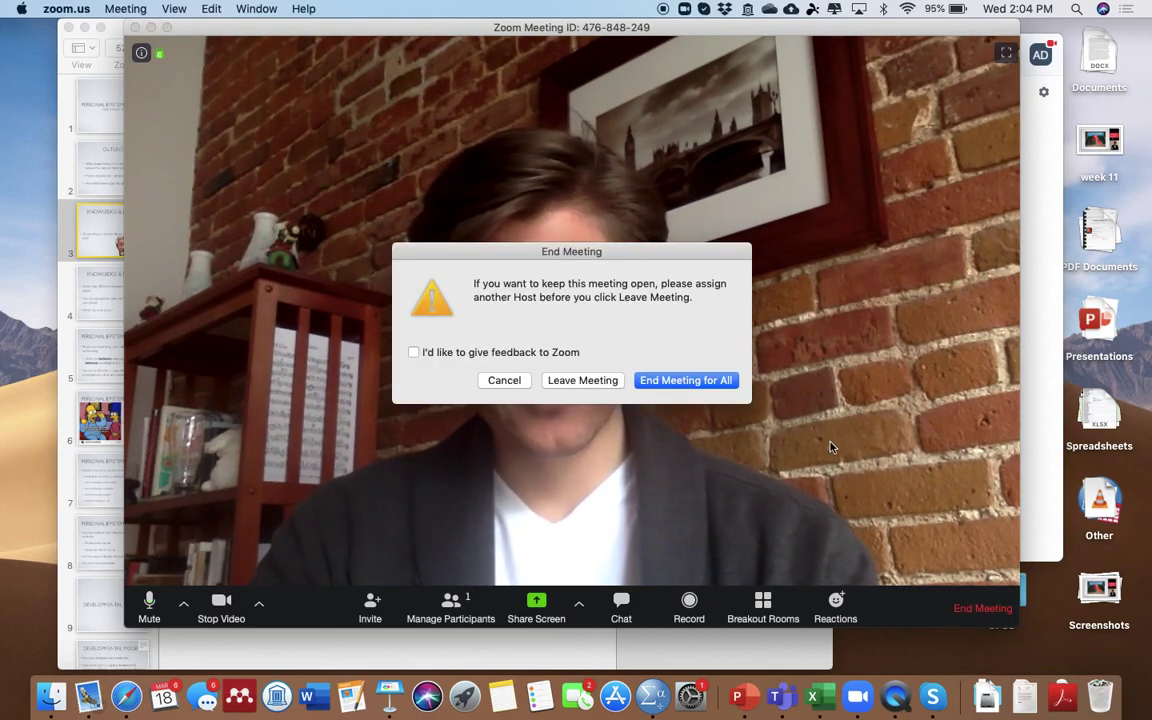
pyautogui.click(724, 386)
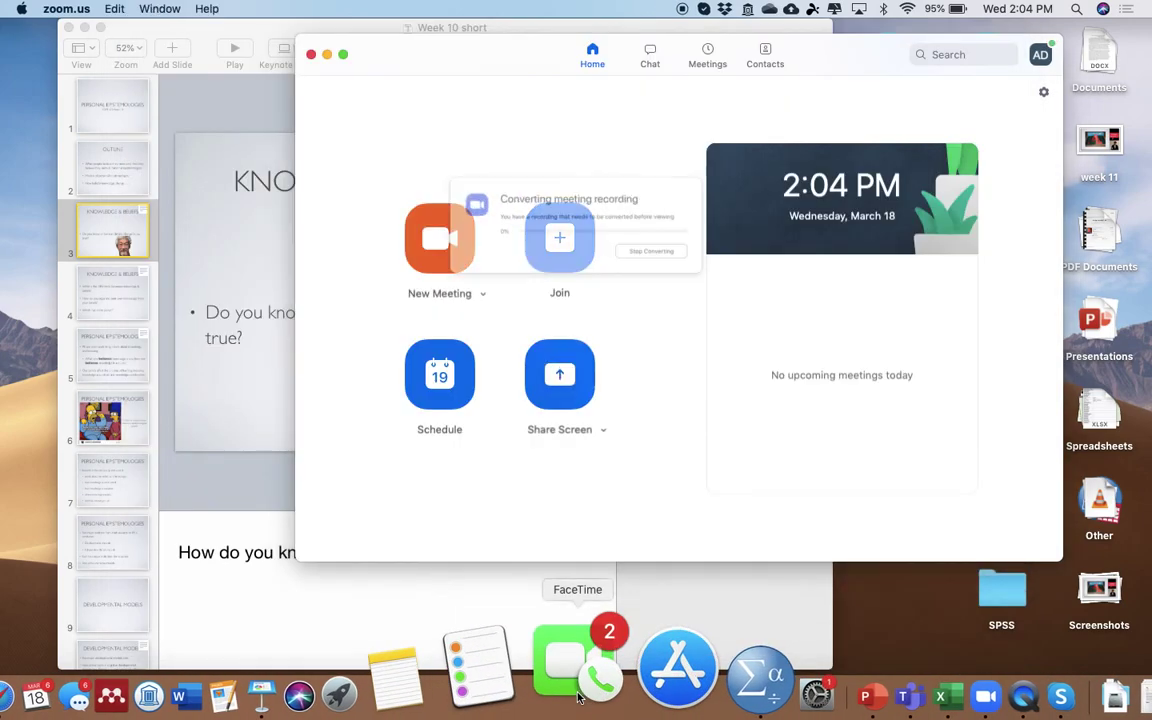
pyautogui.click(577, 695)
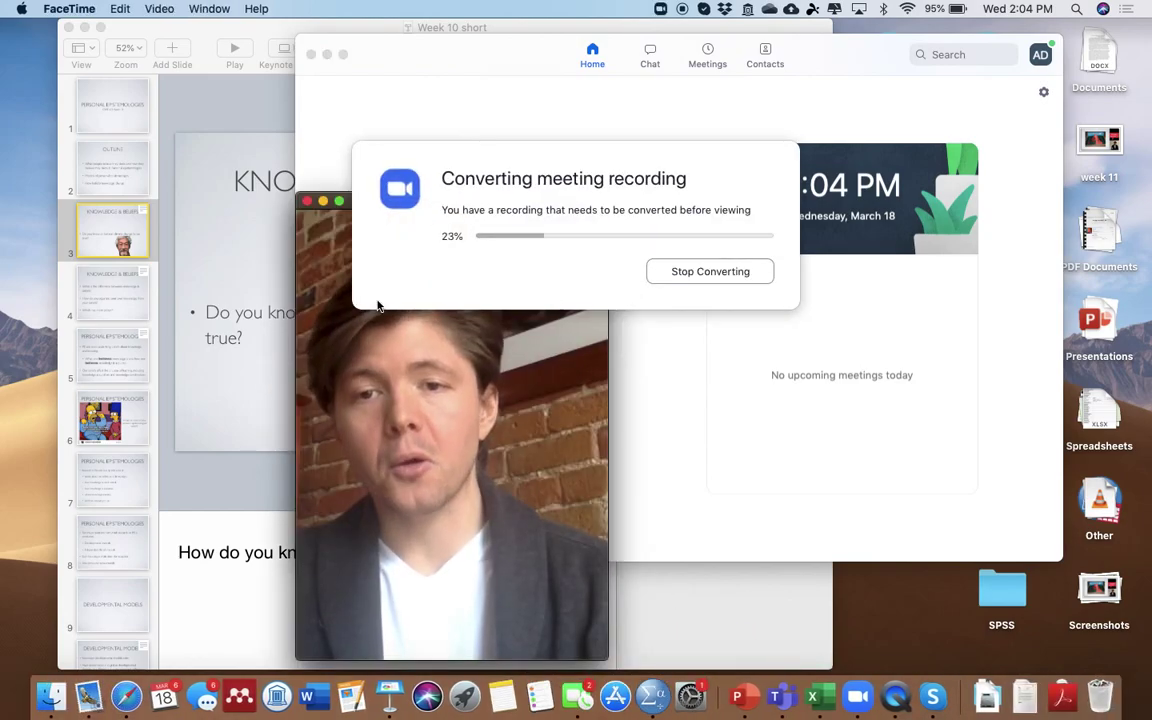
pyautogui.moveTo(468, 155); pyautogui.dragTo(728, 154)
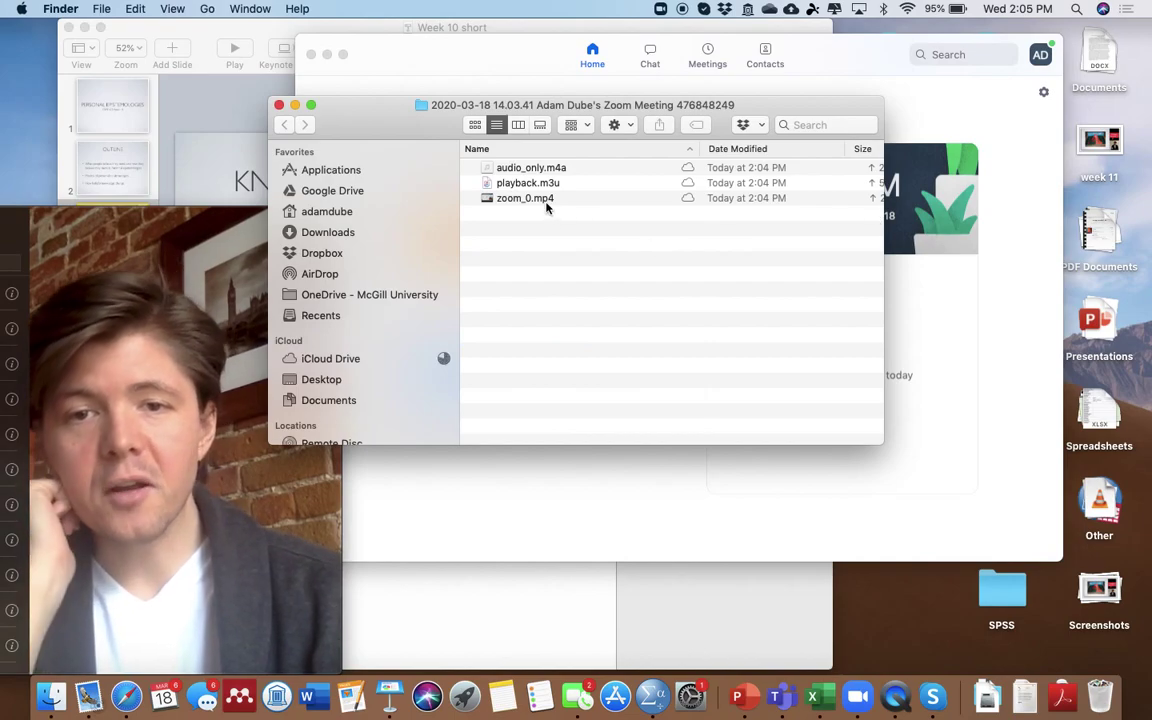
# - Preview the zoom_0.mp4 recording, skipping ahead and pausing at 00:21, and close it to return to FaceTime
pyautogui.click(546, 199)
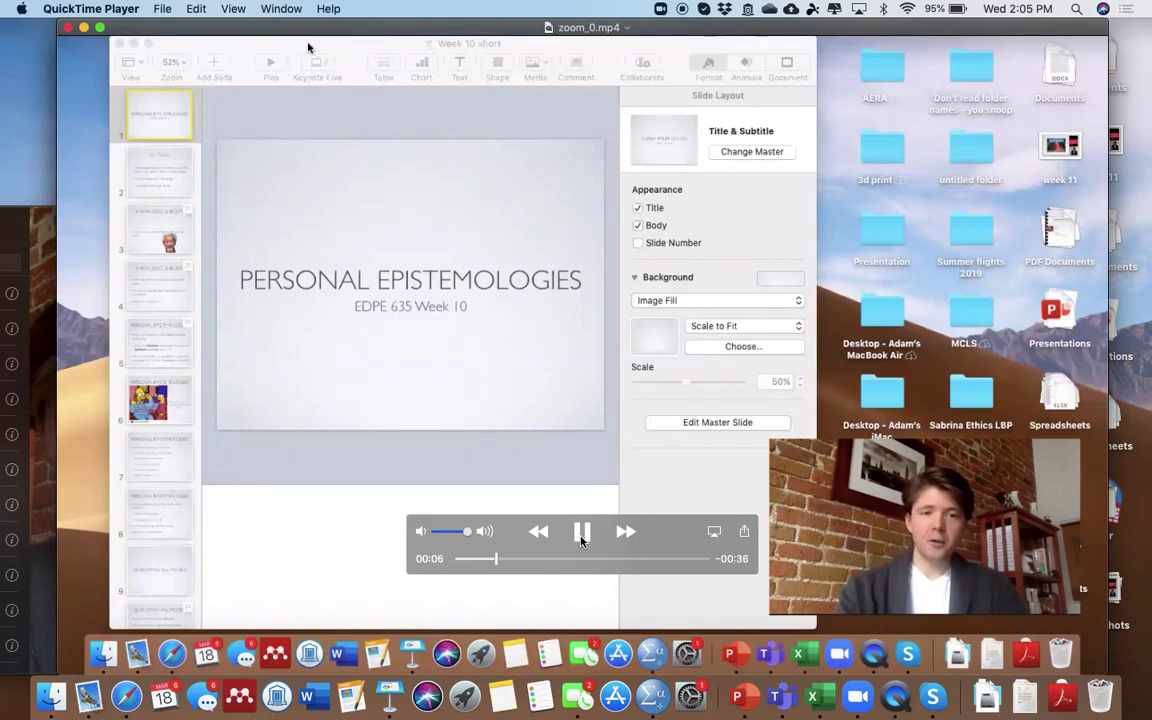
pyautogui.moveTo(506, 564); pyautogui.dragTo(564, 564)
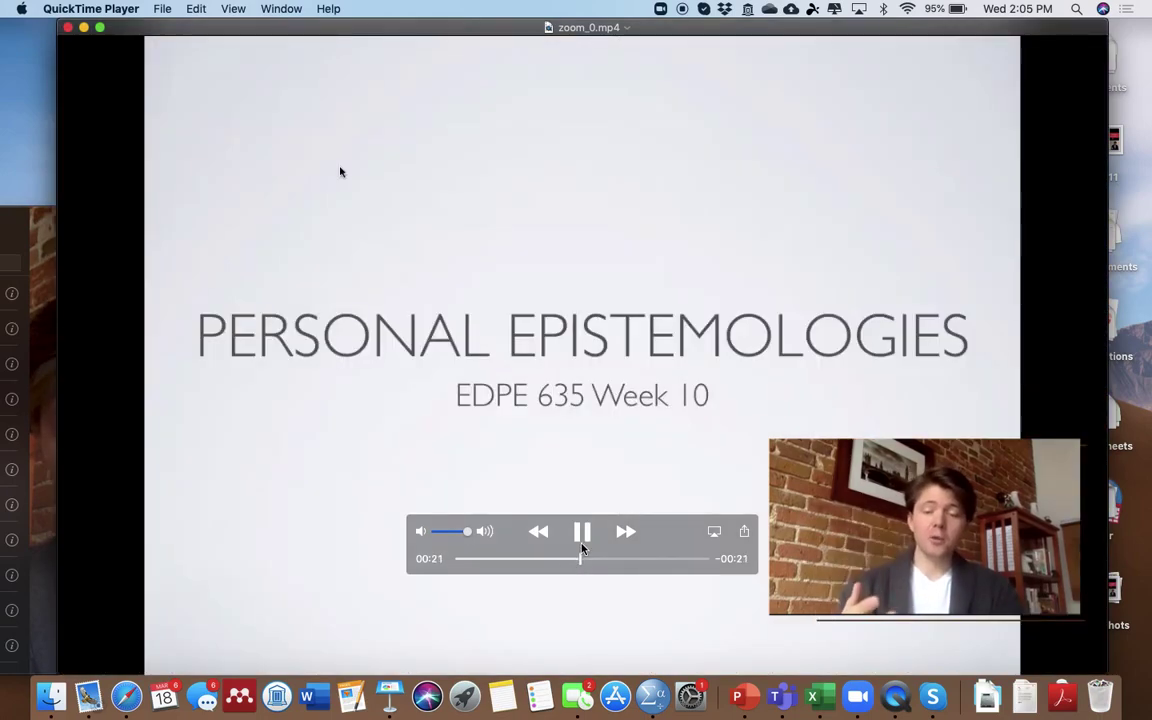
pyautogui.click(584, 536)
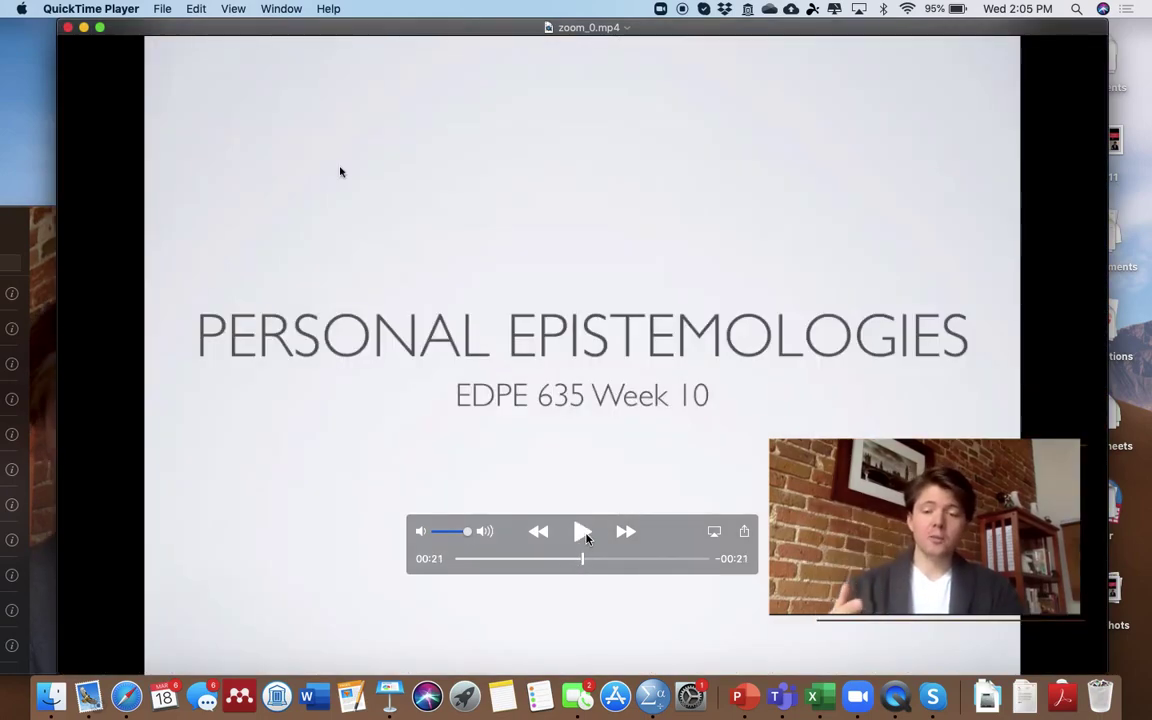
pyautogui.click(68, 28)
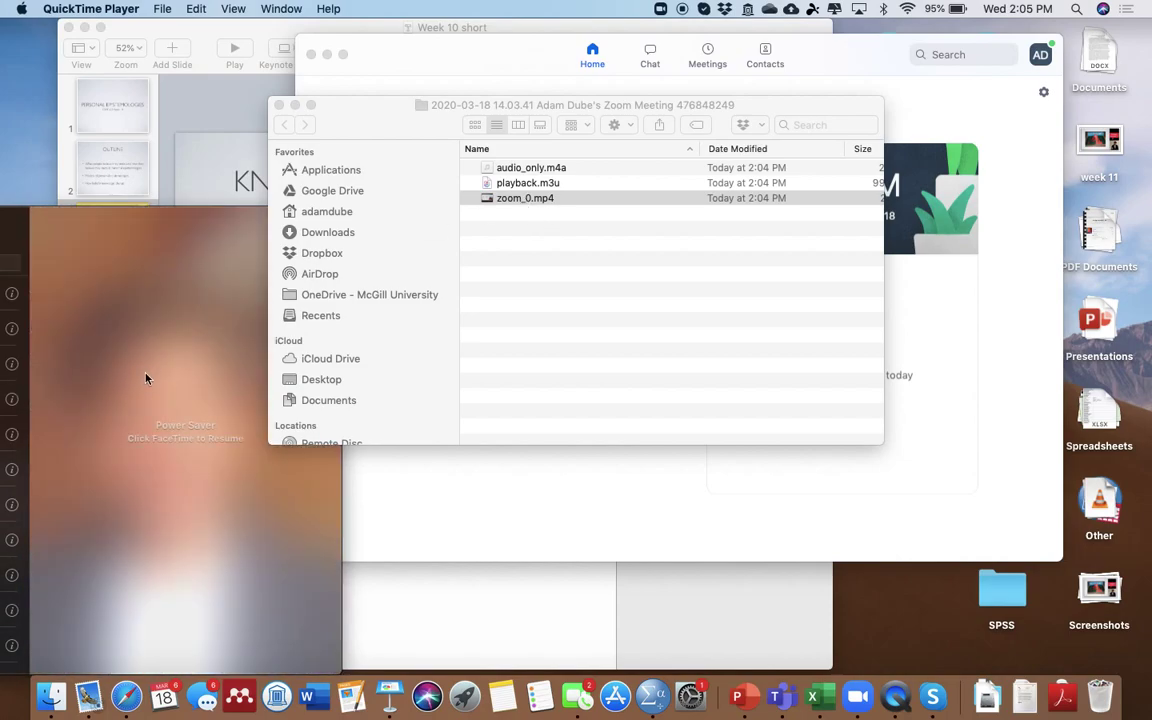
pyautogui.click(147, 378)
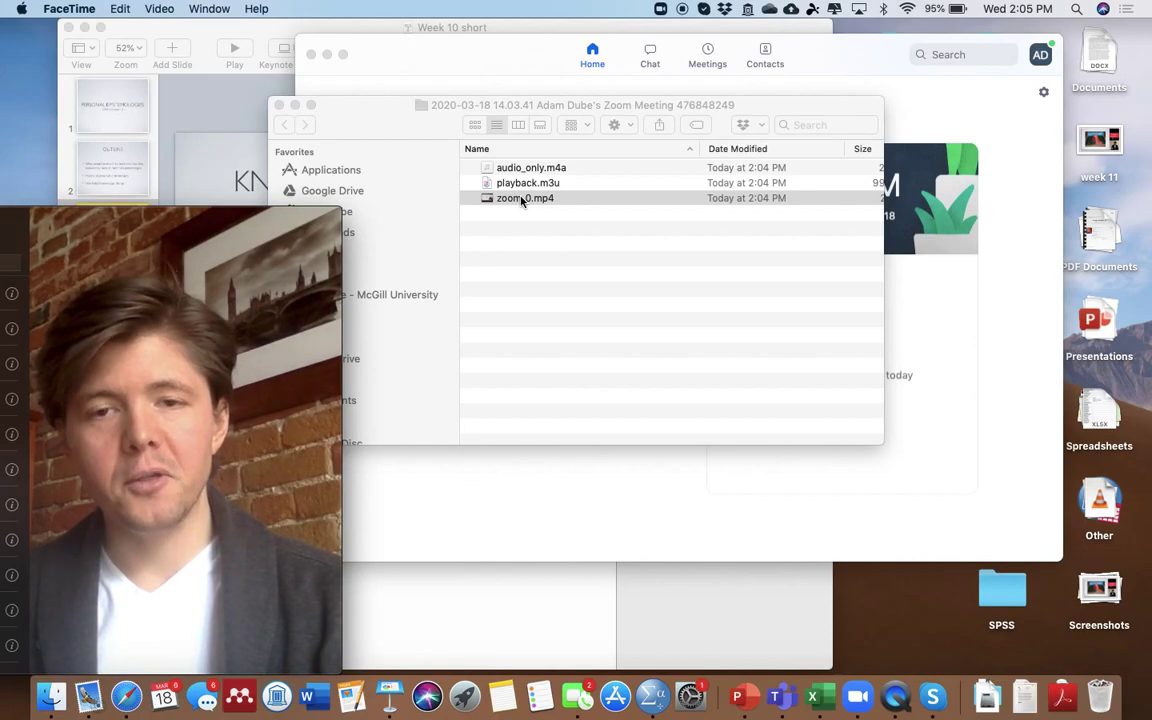